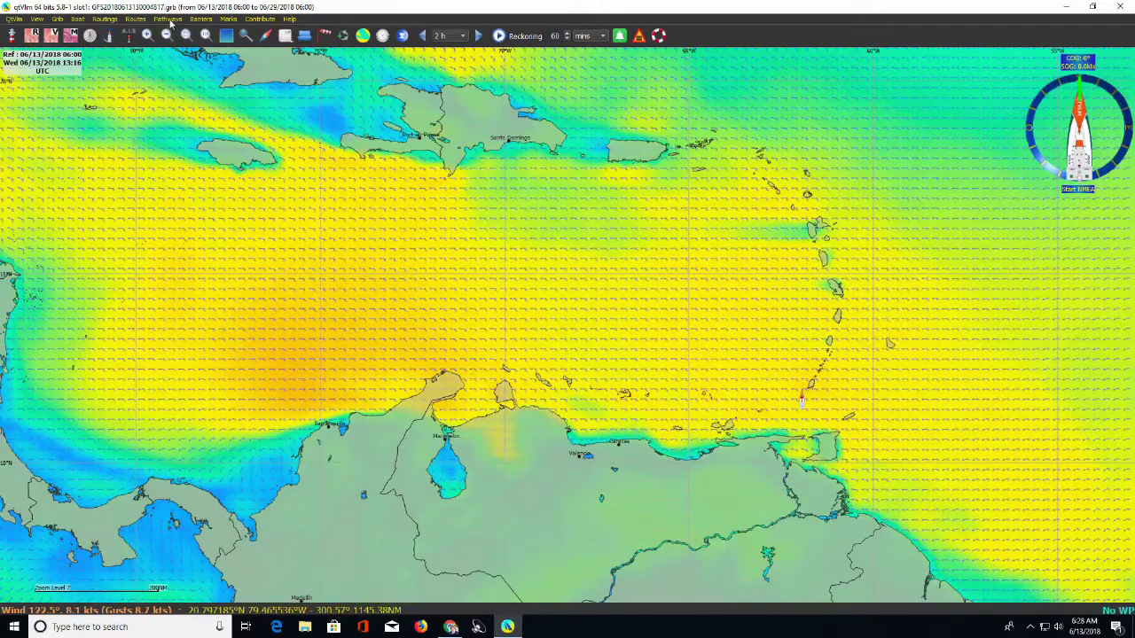
- Create a pathway named MYPath that starts from the 1st mark instead of the boat
left_click(168, 19)
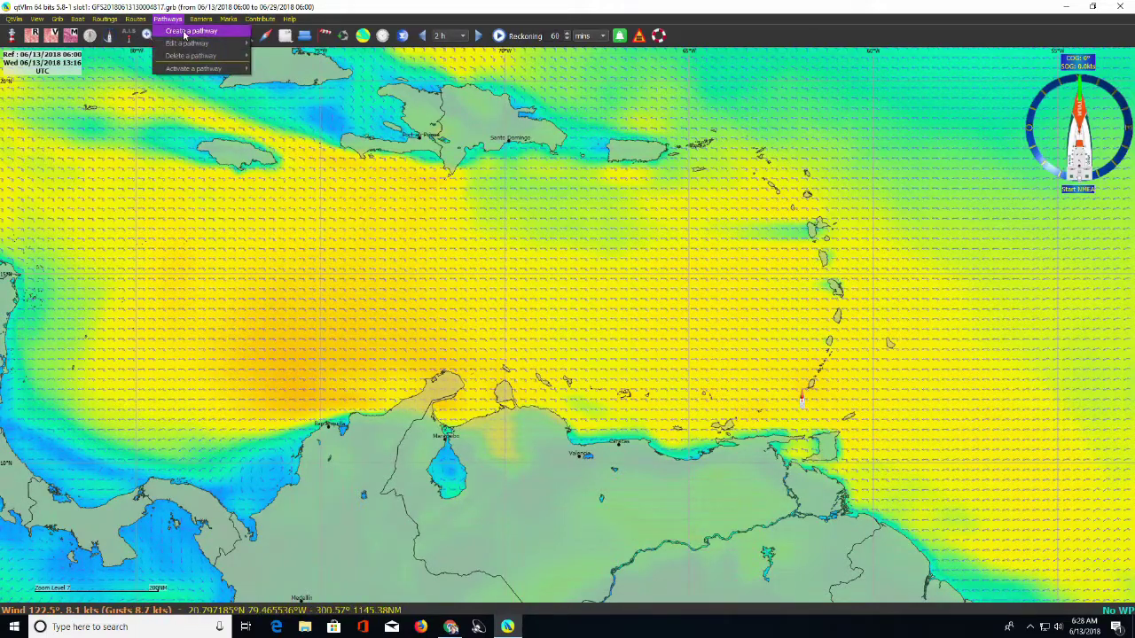
left_click(185, 33)
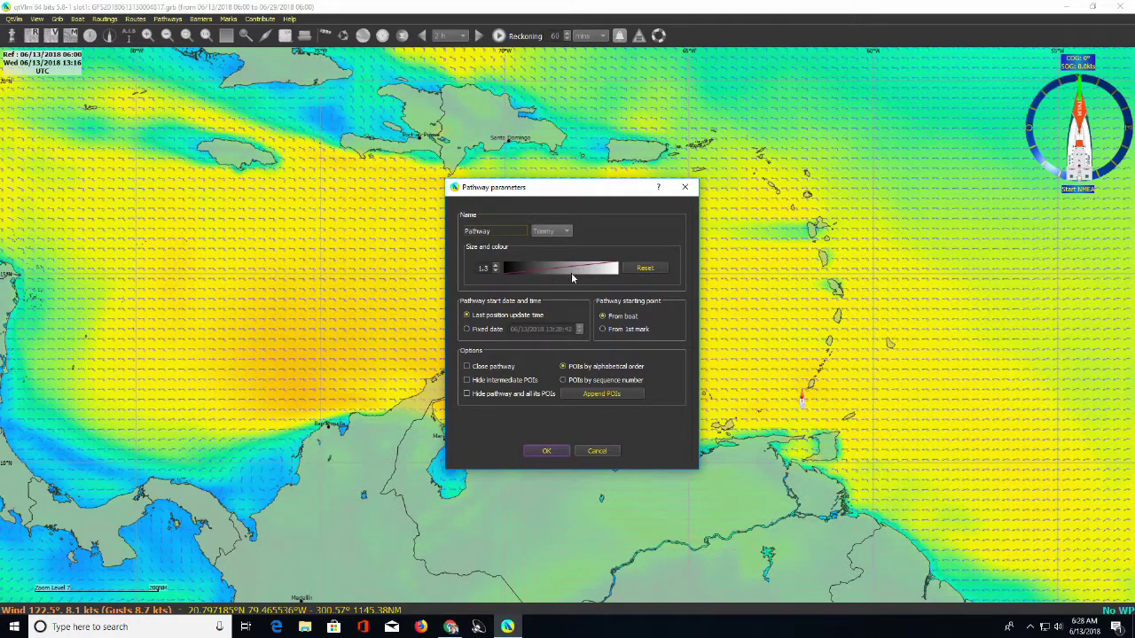
left_click(490, 231)
key("BackSpace")
key("BackSpace")
key("BackSpace")
key("BackSpace")
key("BackSpace")
key("BackSpace")
type("MYPa")
left_click(603, 331)
- Append four POIs to the pathway: beside the boat, at Martinique, off Santo Domingo and off Jamaica's southeast coast
left_click(603, 395)
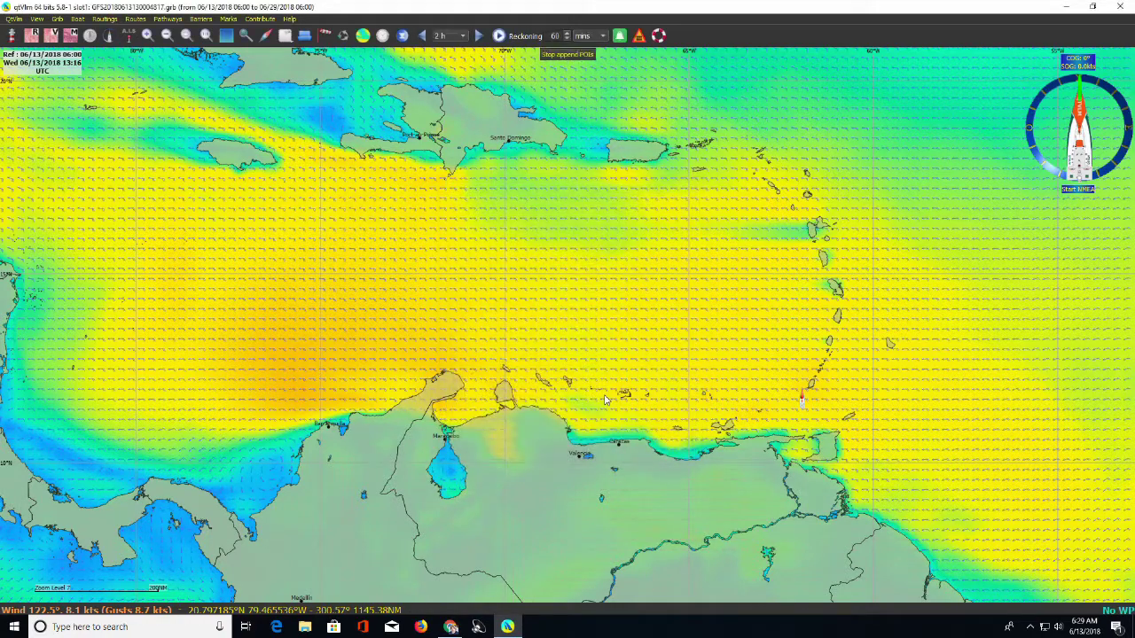
left_click(801, 391)
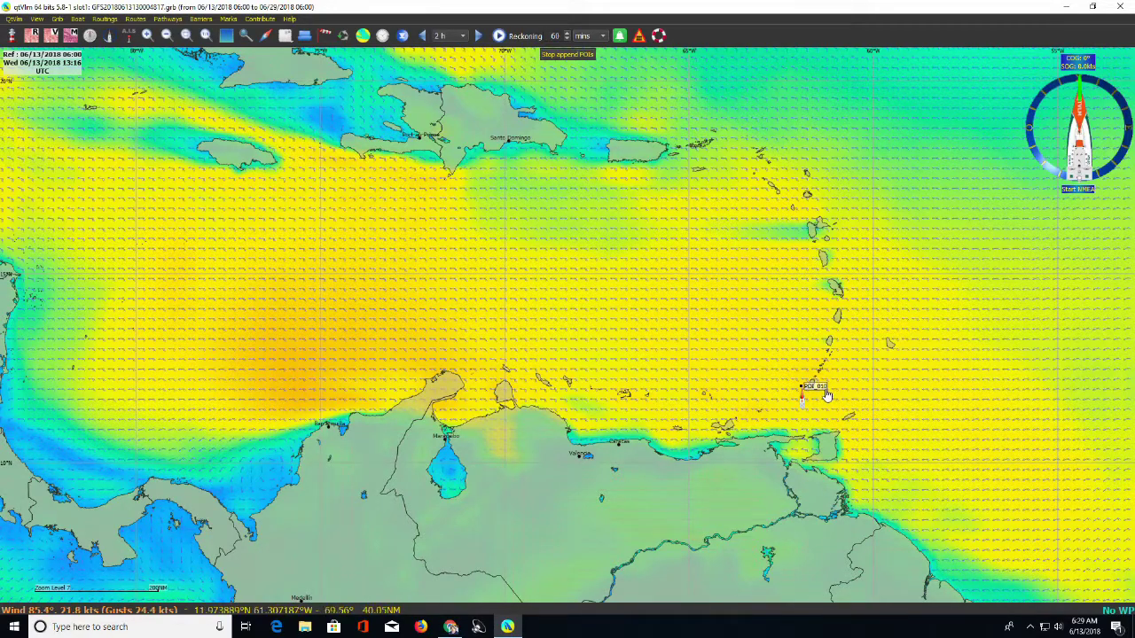
left_click(829, 294)
left_click(512, 155)
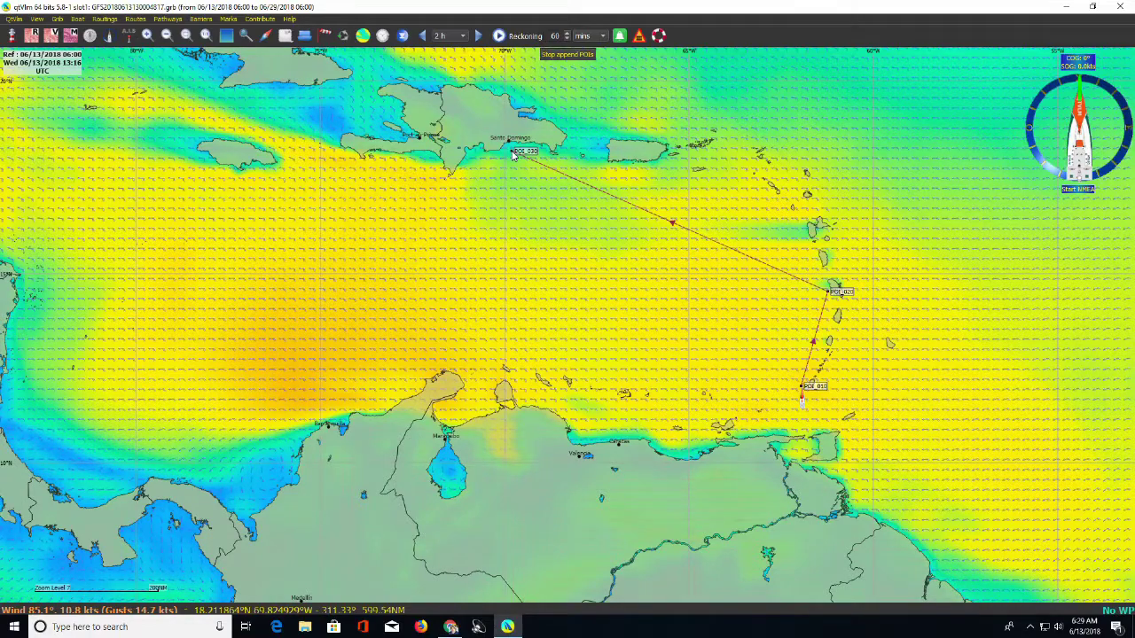
left_click(257, 168)
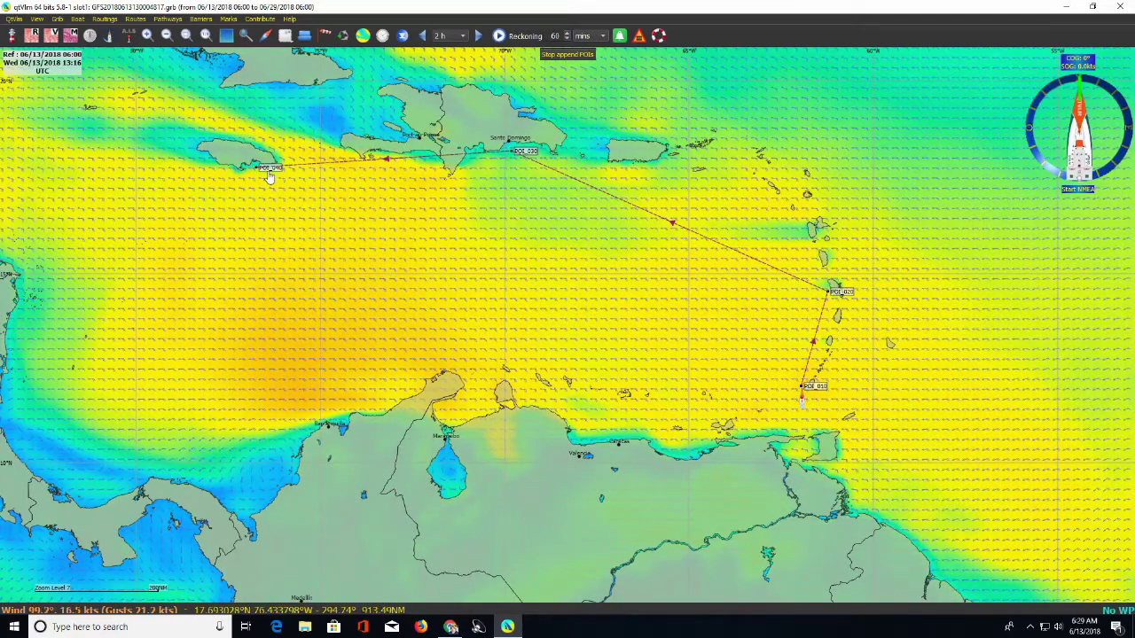
mouse_move(270, 176)
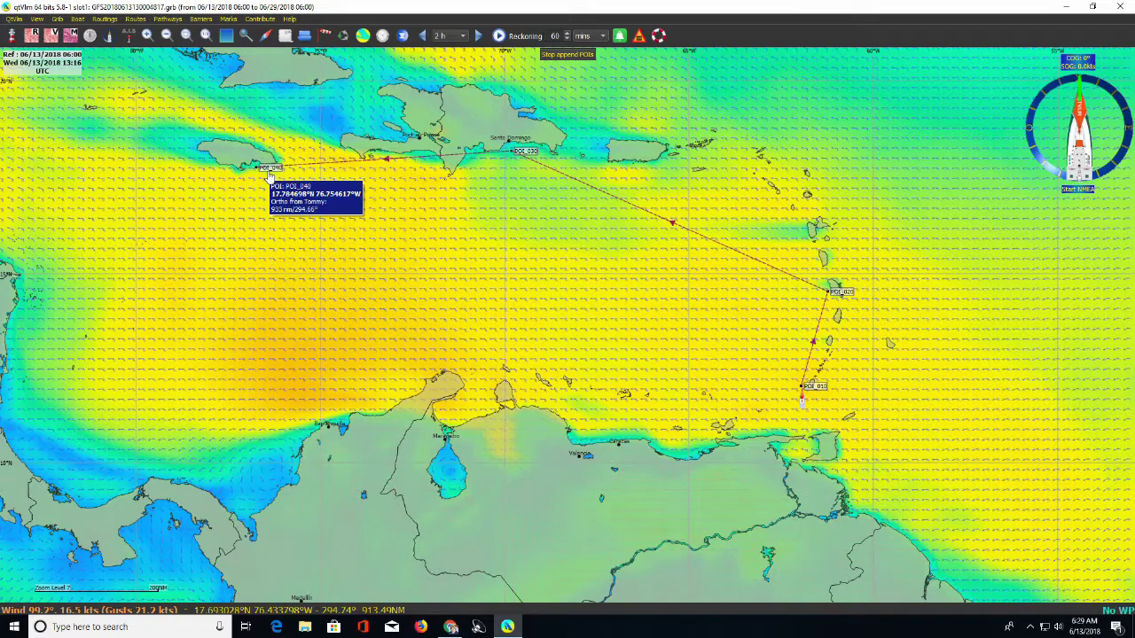
left_click(569, 57)
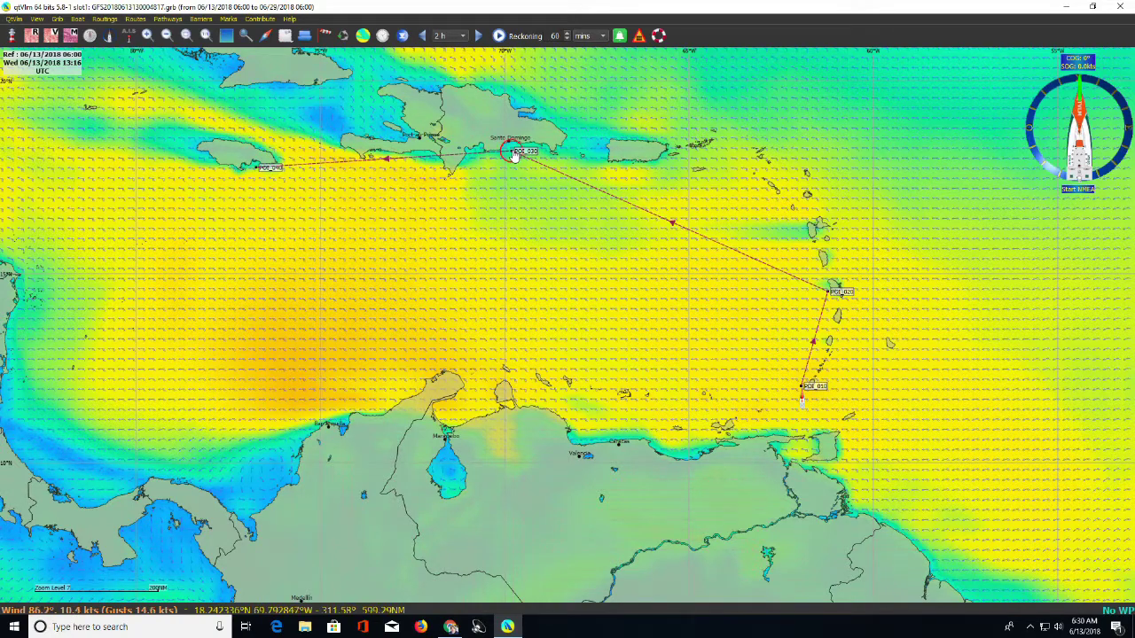
- Move the third POI to just south of Puerto Rico and the fourth POI to the coast off Santo Domingo
mouse_move(514, 153)
left_mouse_down()
mouse_move(541, 171)
mouse_move(628, 188)
mouse_move(633, 168)
left_mouse_up()
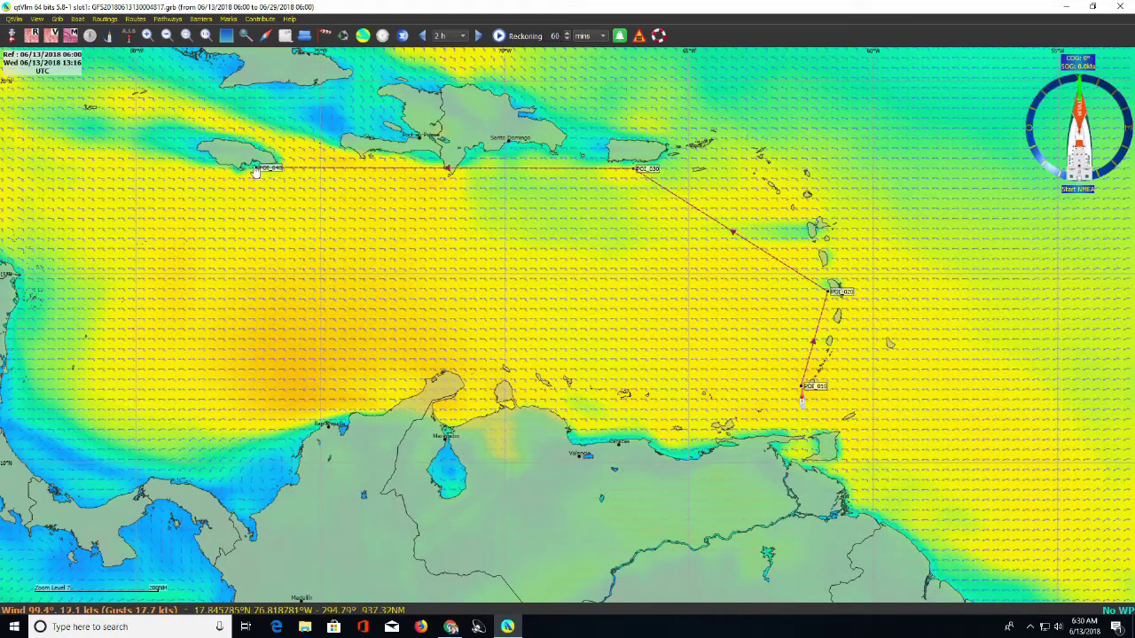
mouse_move(259, 172)
left_mouse_down()
mouse_move(410, 224)
mouse_move(519, 171)
mouse_move(504, 168)
mouse_move(513, 160)
left_mouse_up()
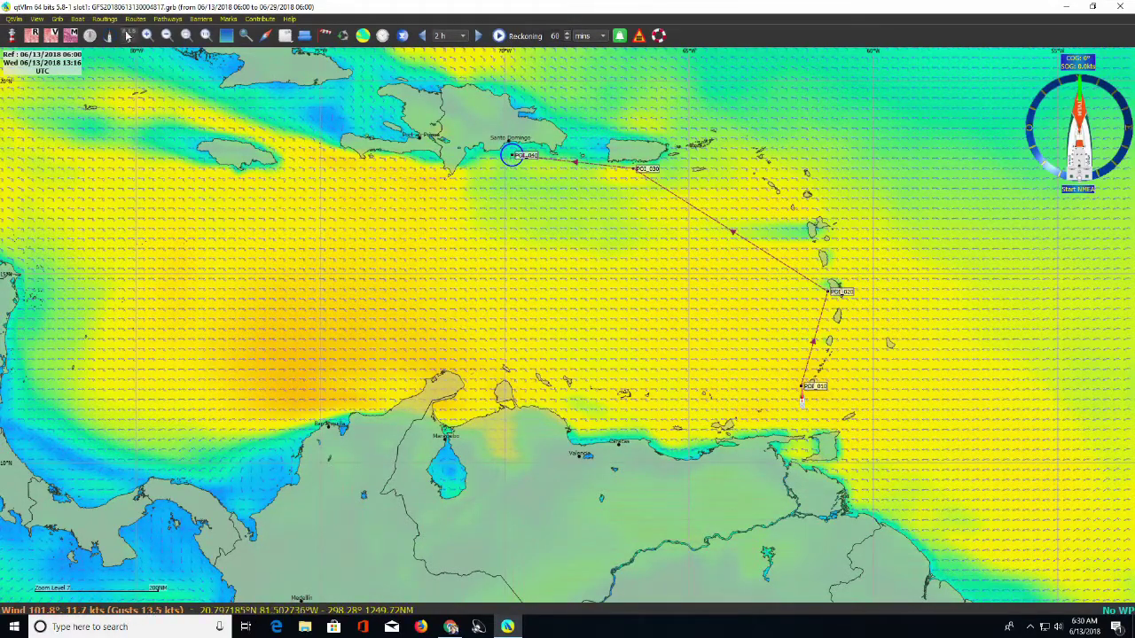
- Append another POI to MYPath off Jamaica's southeast coast as the pathway's new end point
left_click(166, 19)
mouse_move(181, 44)
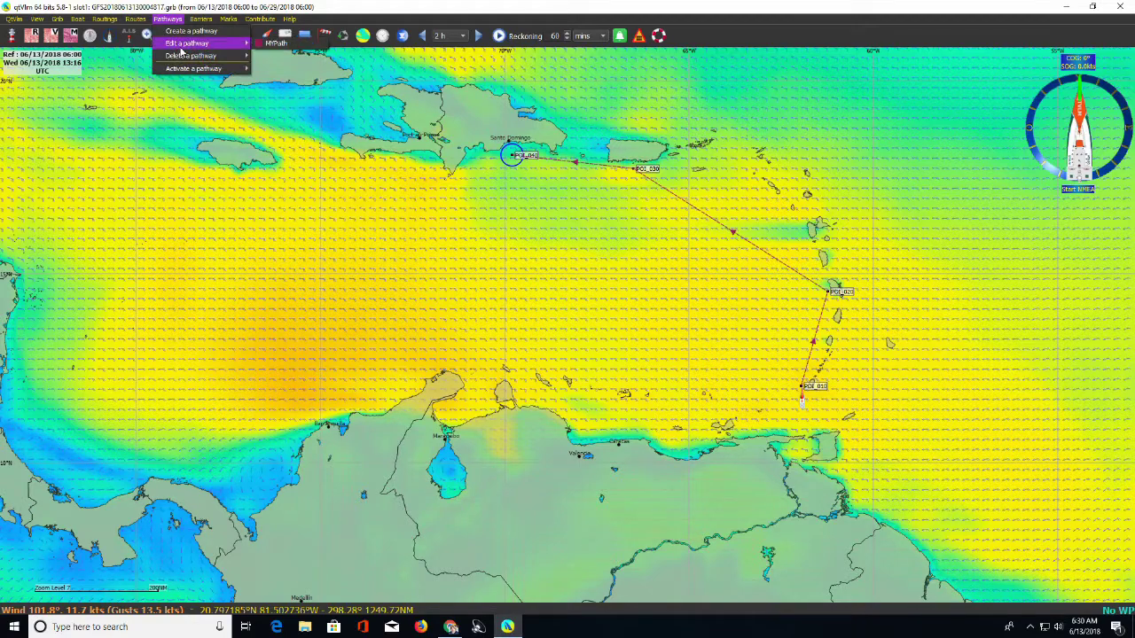
left_click(286, 44)
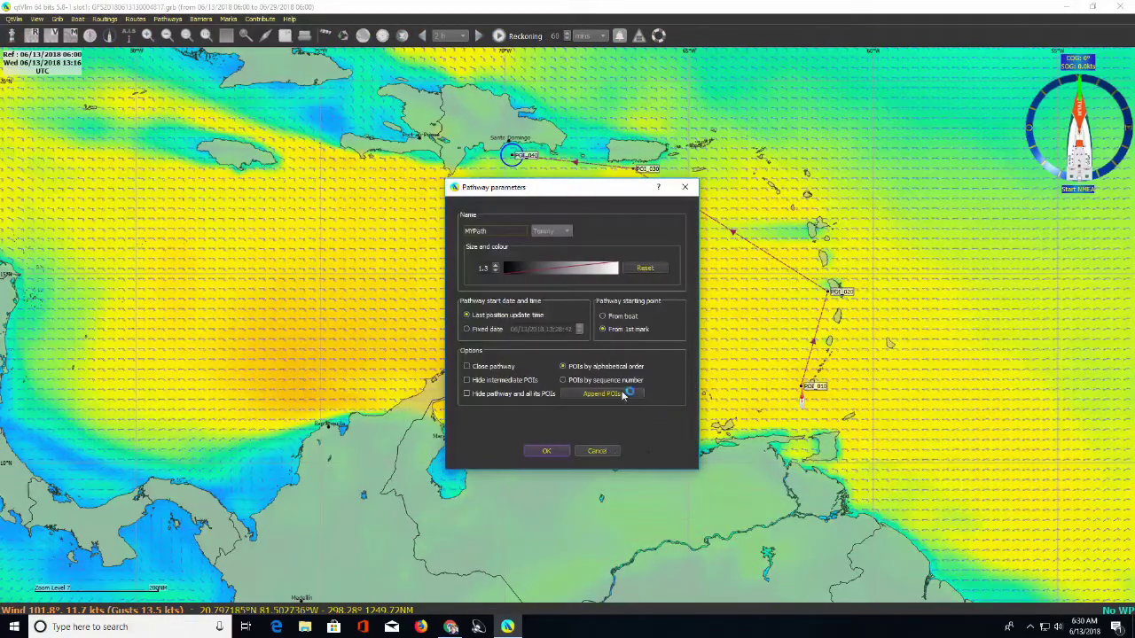
left_click(618, 396)
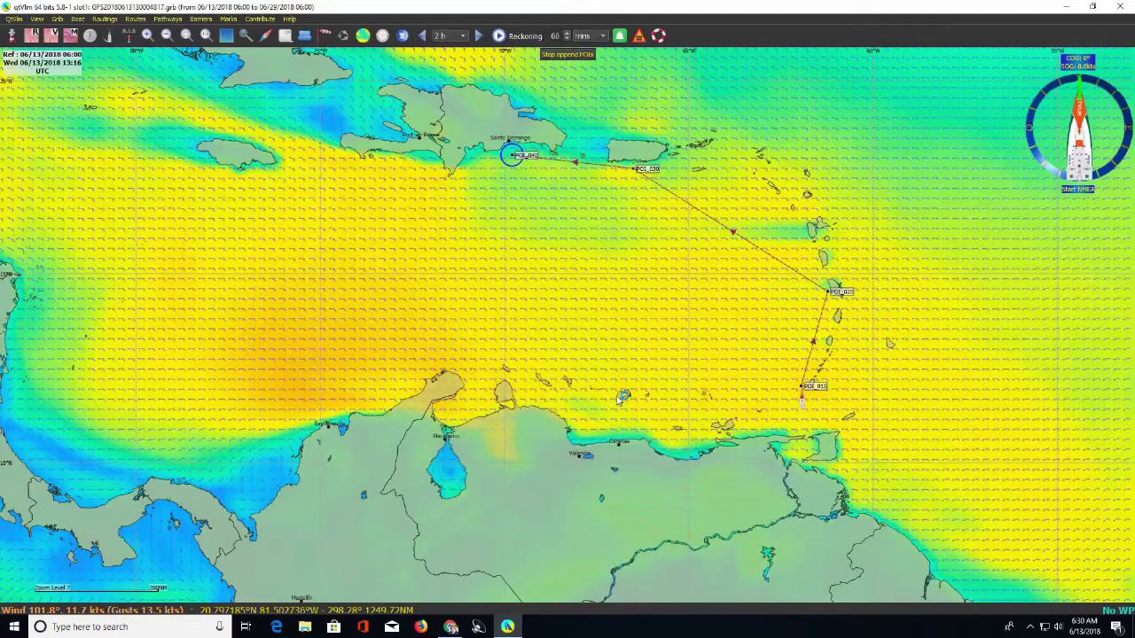
left_click(260, 173)
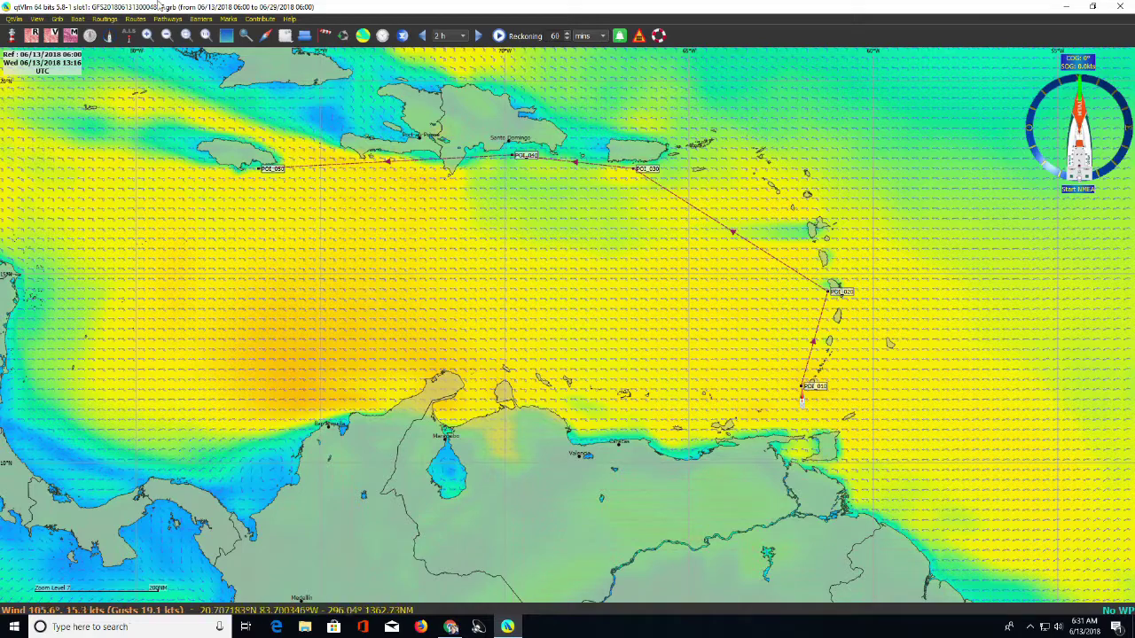
- Create a routing that uses the MYPath pathway and name it Pathrt
left_click(104, 19)
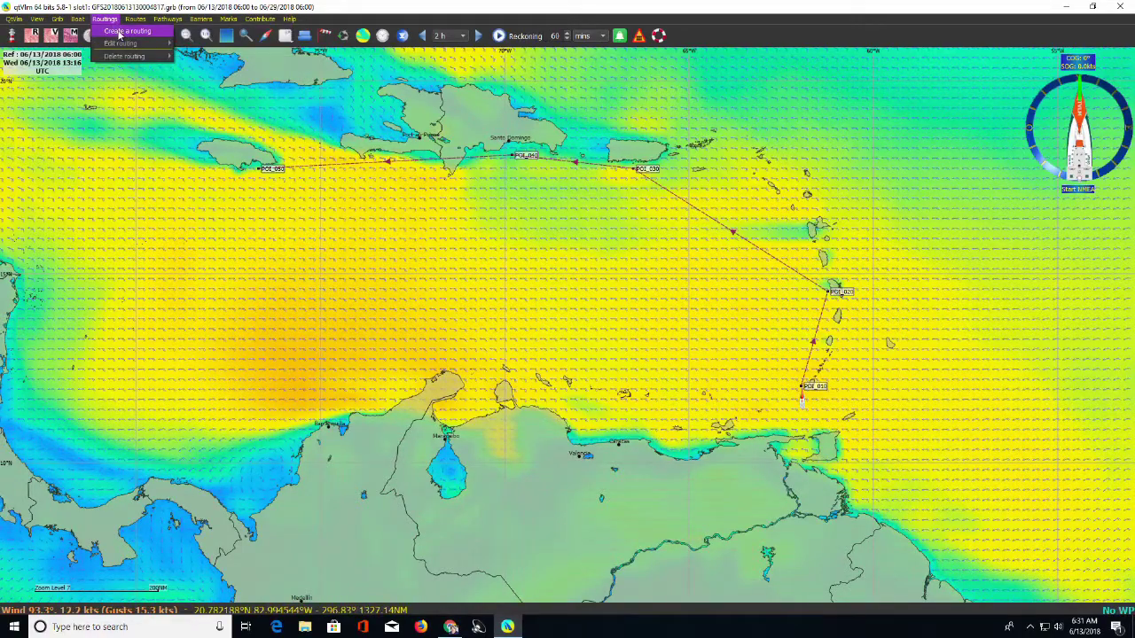
left_click(118, 32)
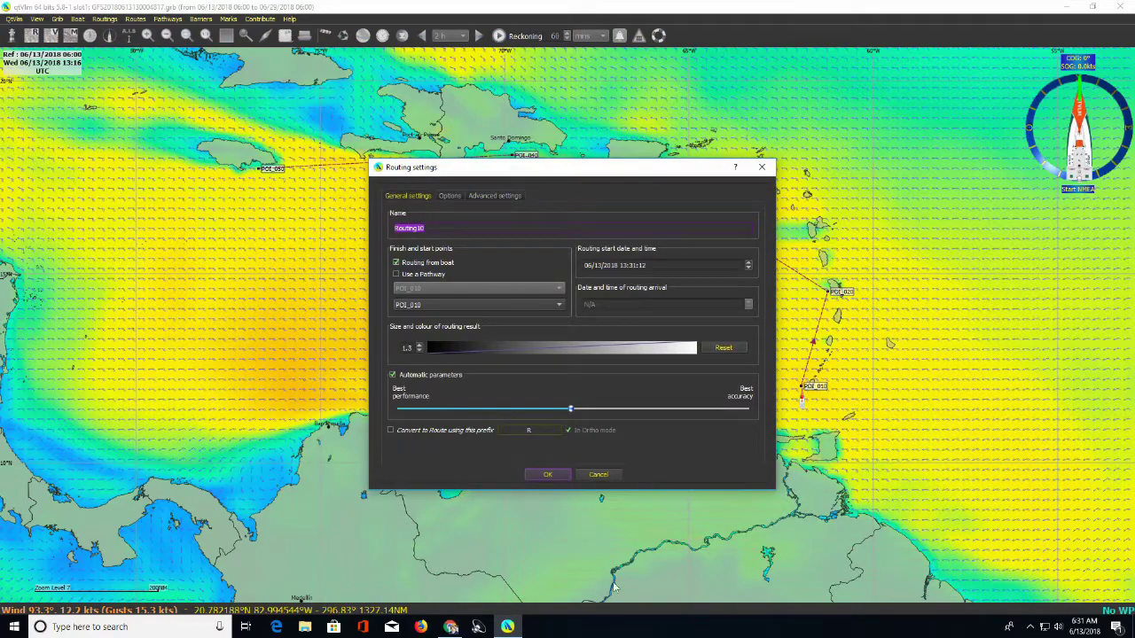
left_click(396, 275)
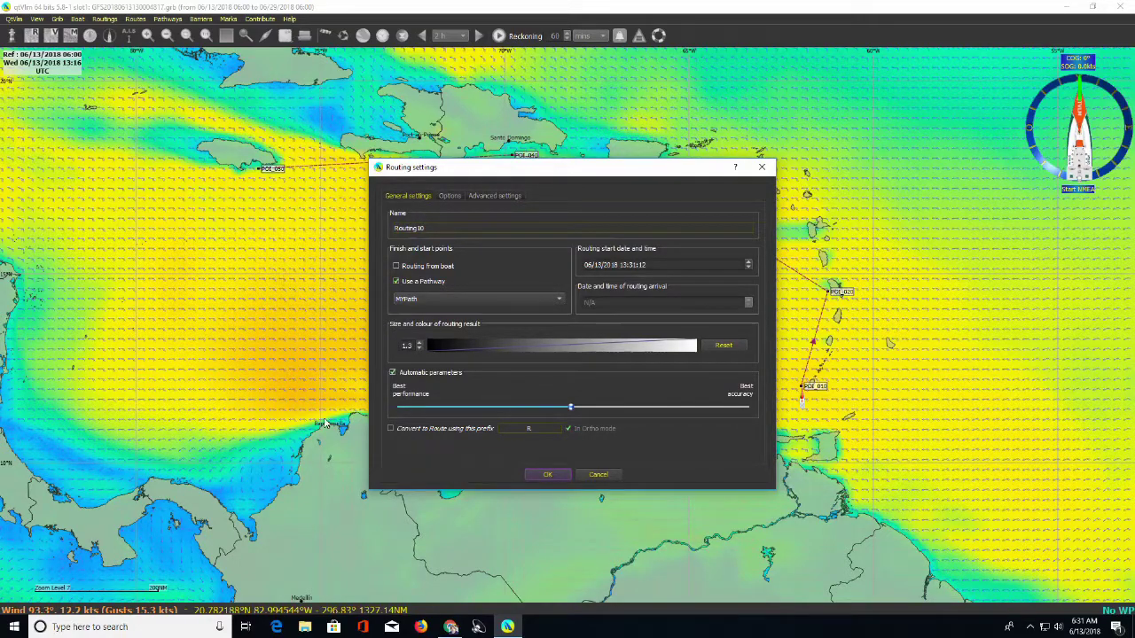
left_click(434, 228)
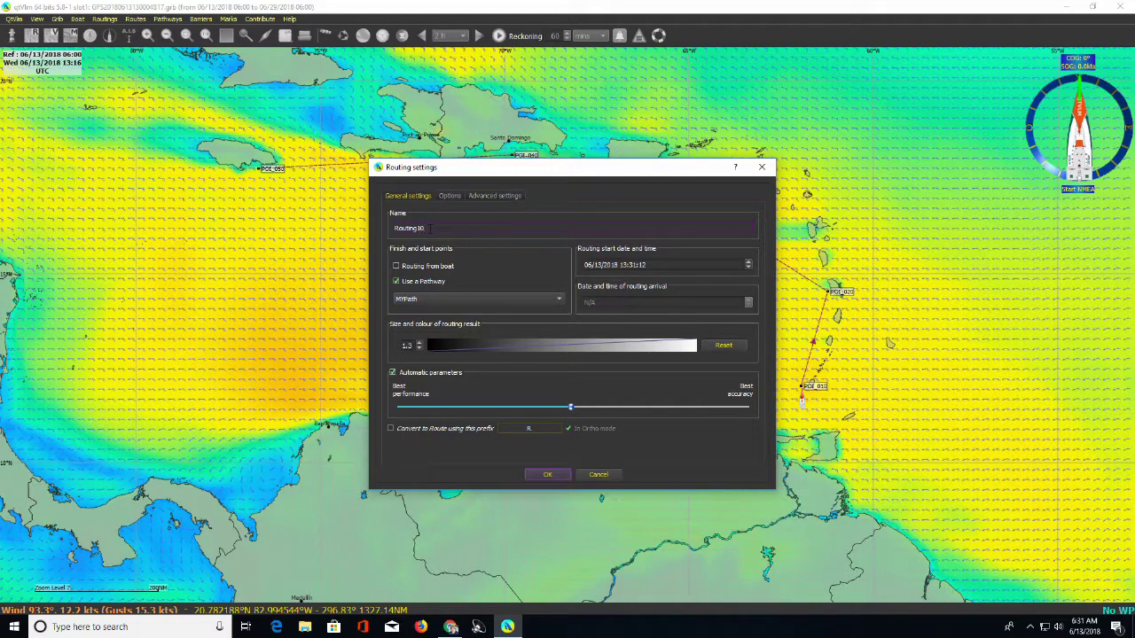
key("BackSpace")
key("BackSpace")
key("BackSpace")
key("BackSpace")
key("BackSpace")
key("BackSpace")
key("BackSpace")
key("BackSpace")
key("BackSpace")
key("BackSpace")
type("Path1")
- Enable conversion to a route with the prefix Pt and run the routing calculation
left_click(537, 431)
key("BackSpace")
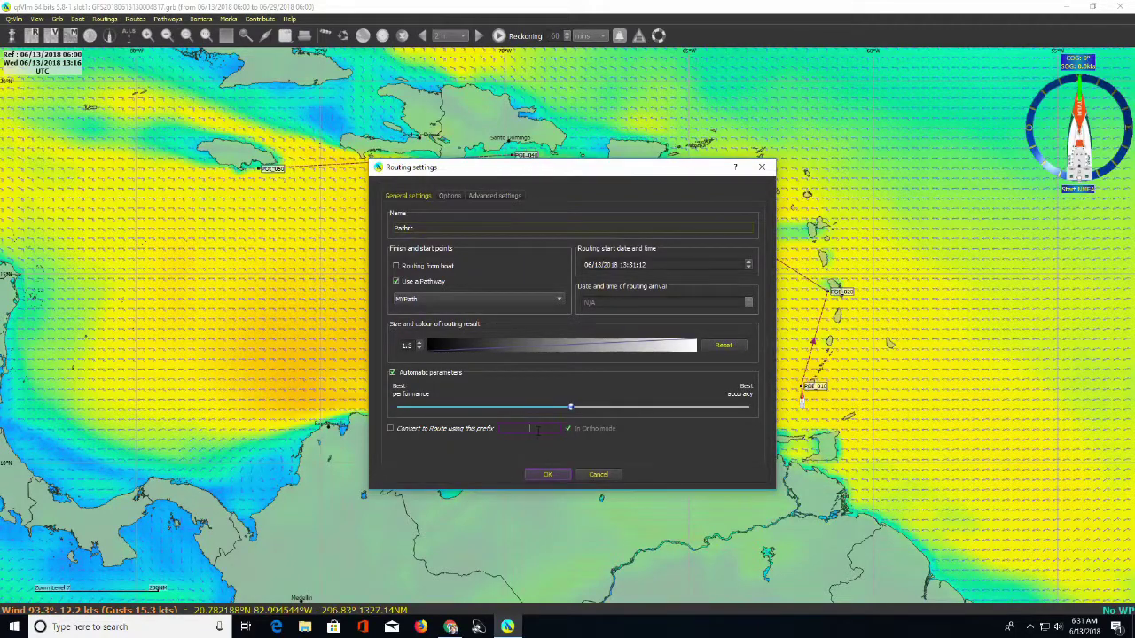
type("Pt")
left_click(391, 429)
left_click(547, 474)
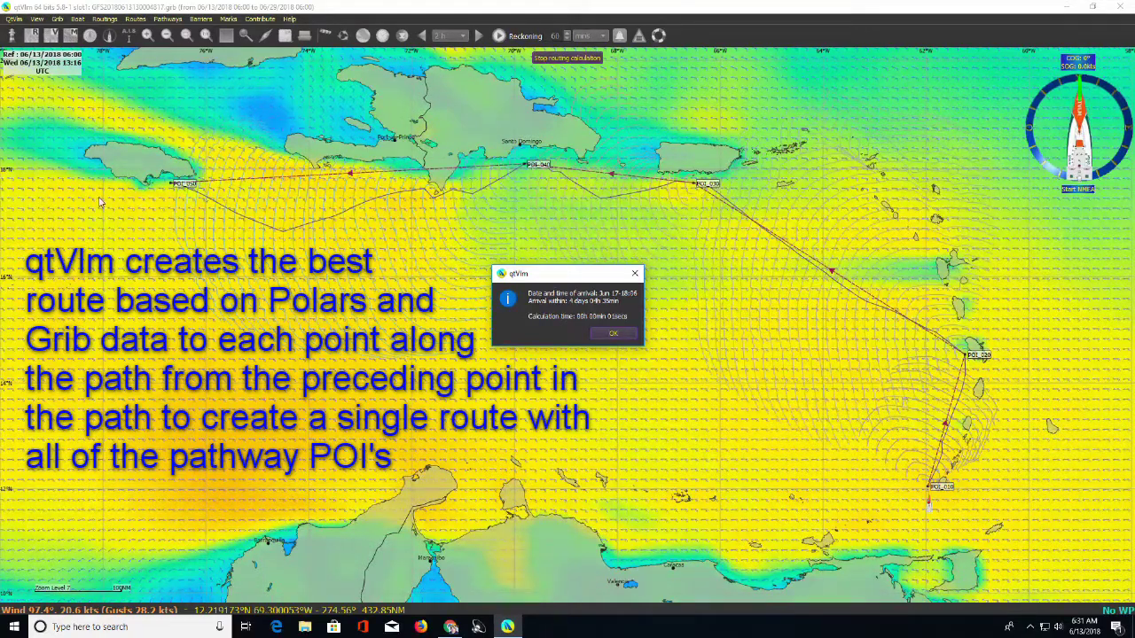
- Convert the Pathrt routing to a route from the routing start with maximum simplification, without further optimizing
left_click(610, 335)
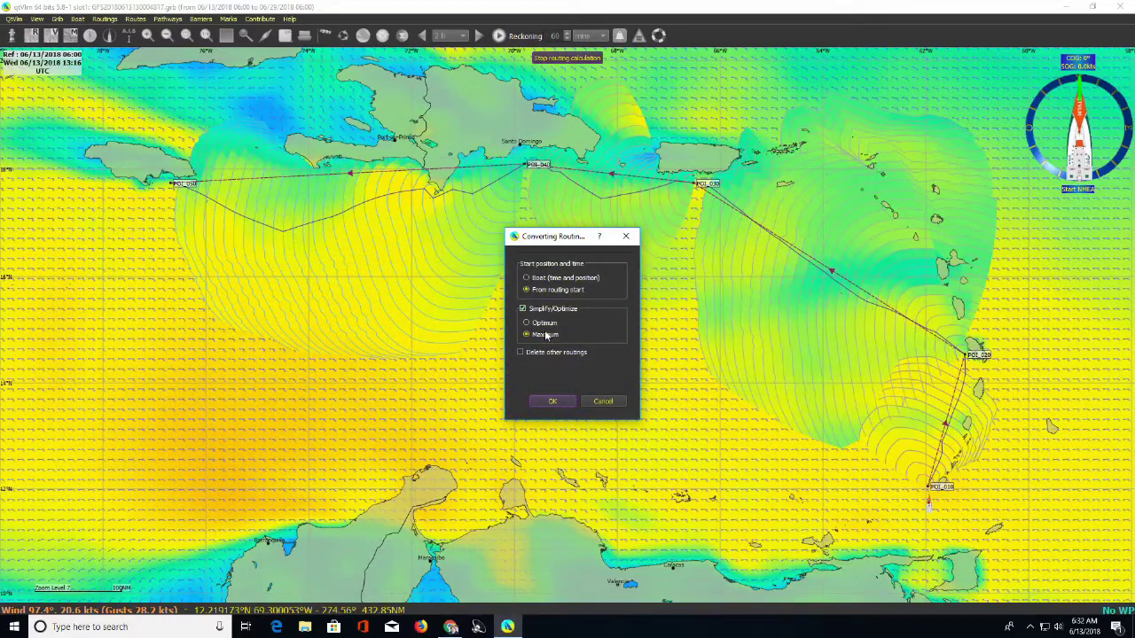
left_click(551, 403)
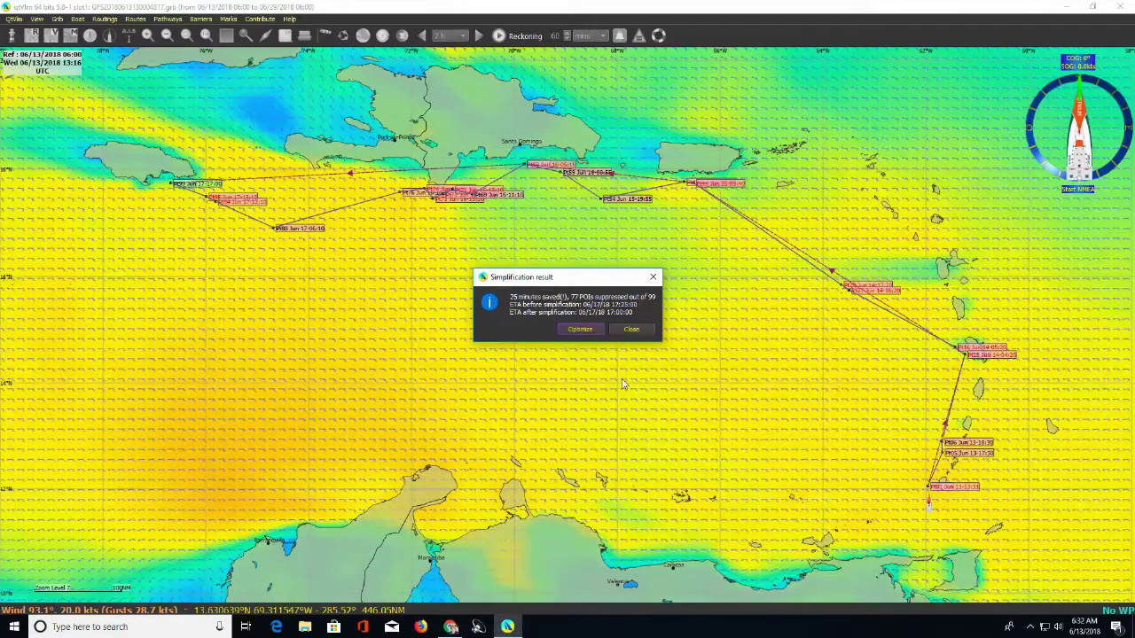
left_click(635, 332)
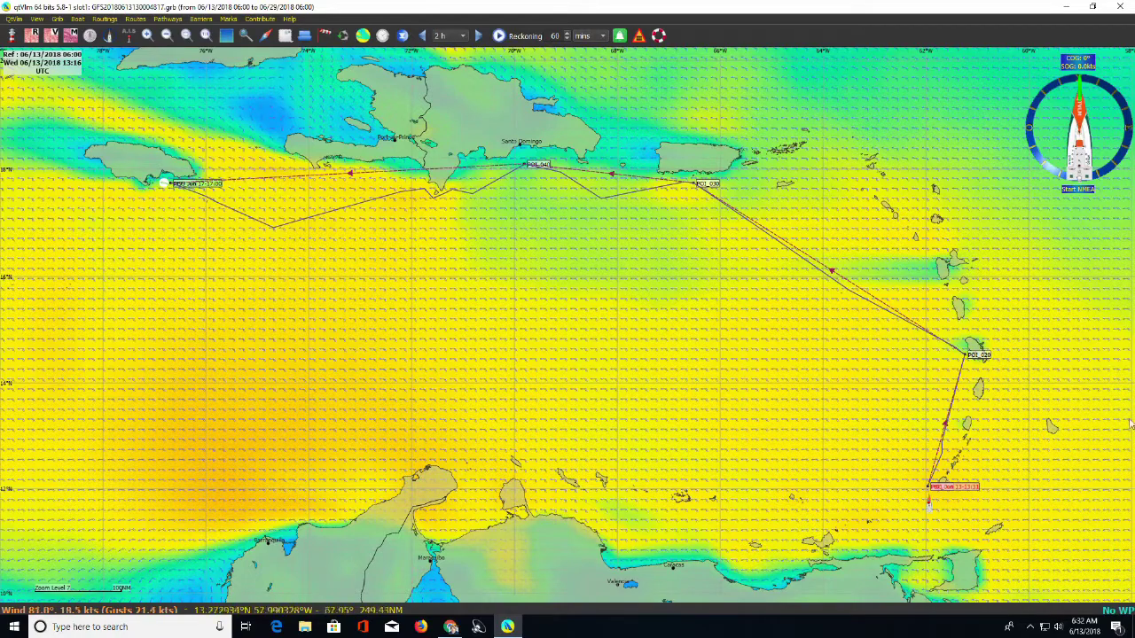
mouse_move(927, 497)
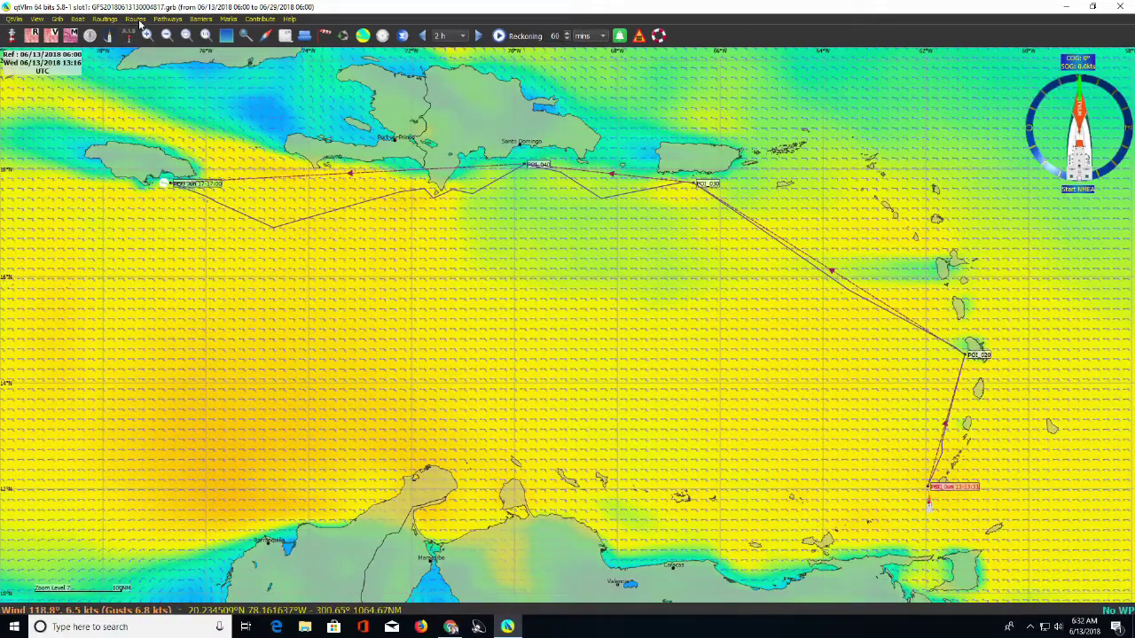
- Edit MYPath so the pathway is closed from its last POI back to the first
left_click(165, 19)
mouse_move(182, 44)
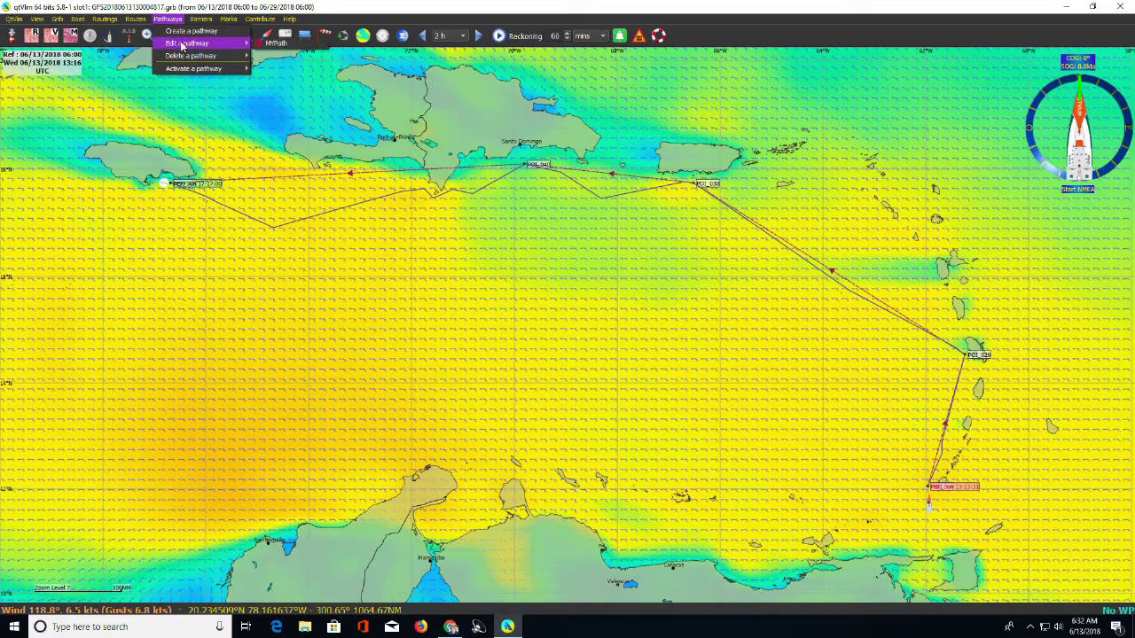
left_click(276, 44)
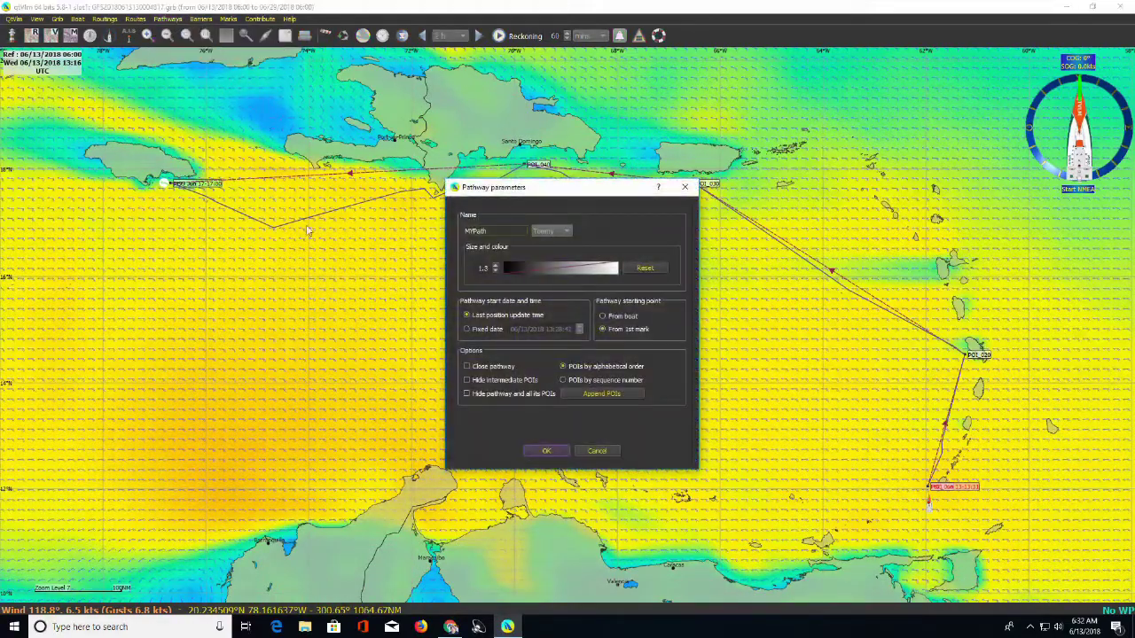
left_click(467, 367)
left_click(547, 451)
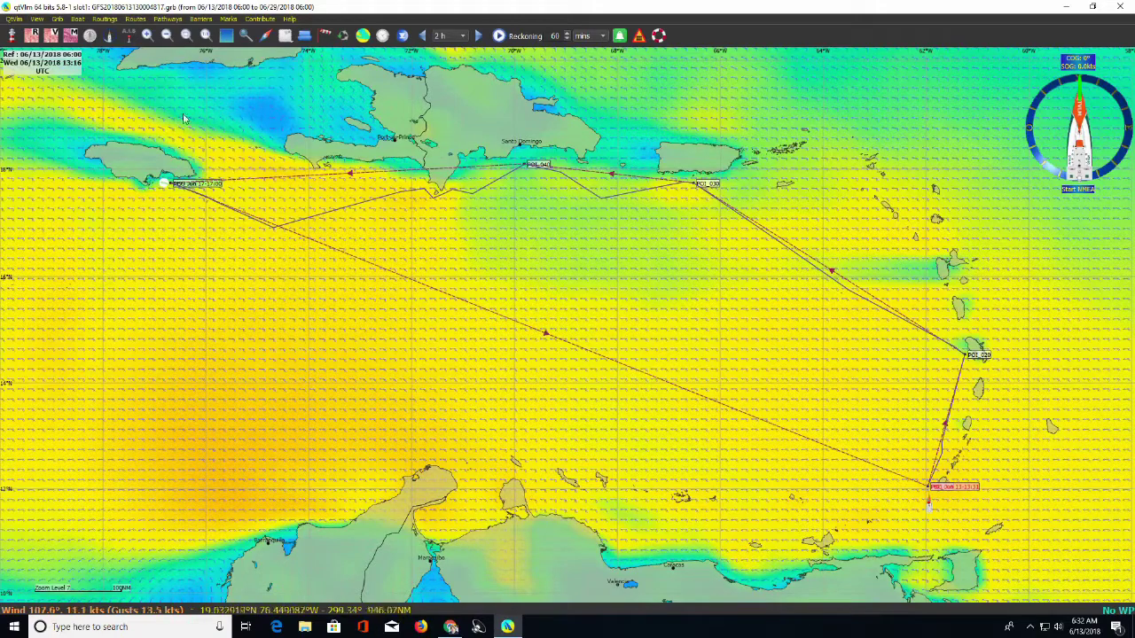
- Calculate a second routing along the MYPath pathway, with its result colour set to blue (#0000ff)
left_click(104, 20)
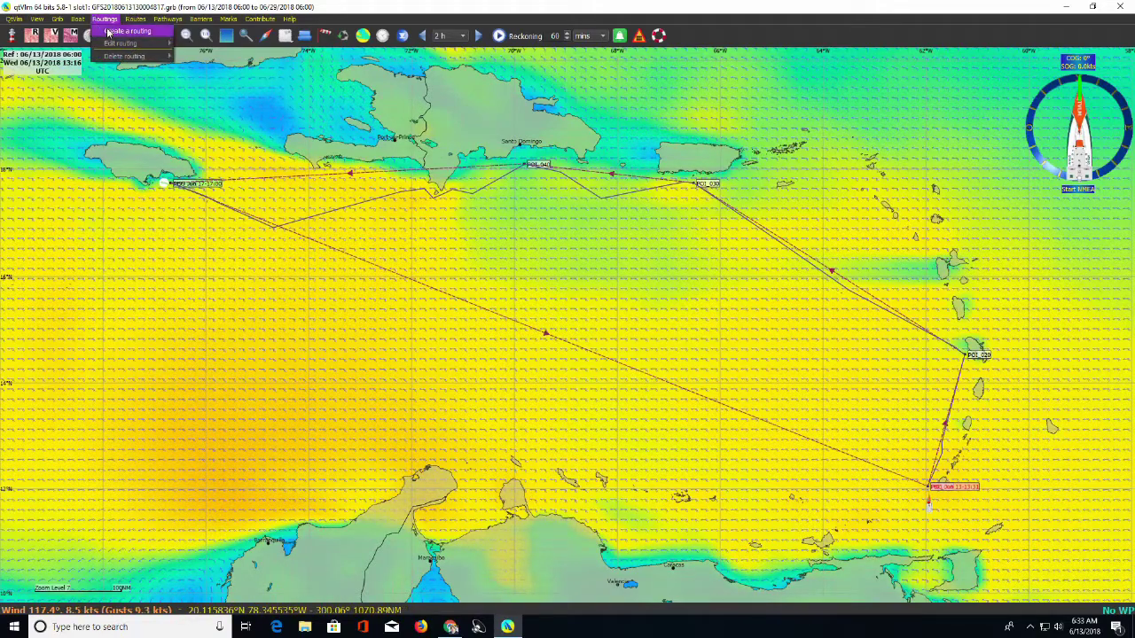
left_click(107, 32)
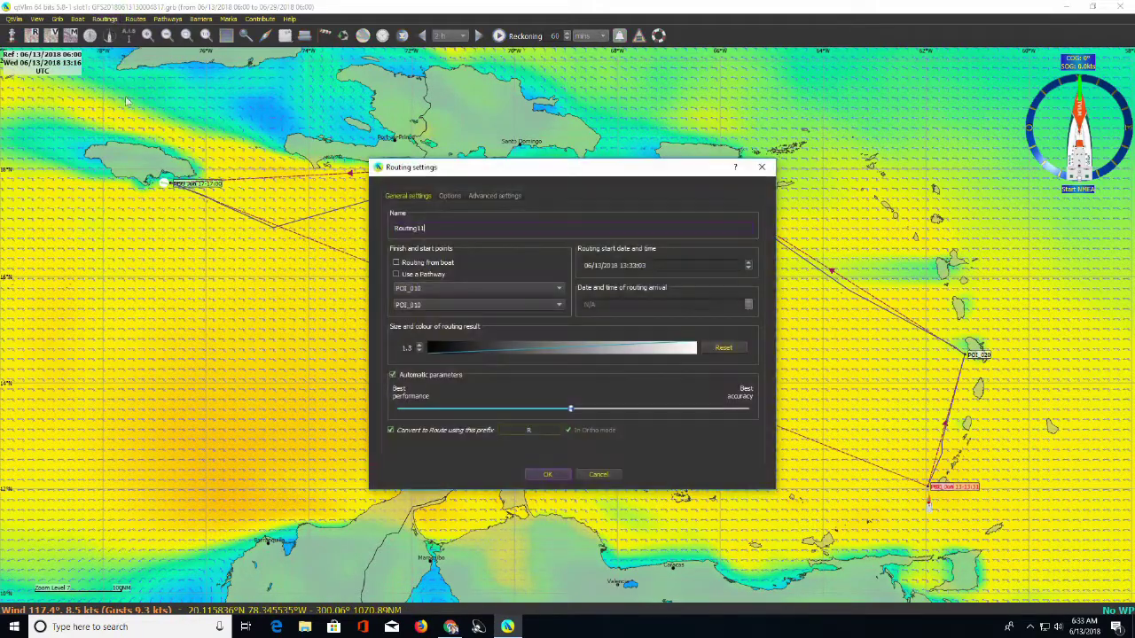
left_click(397, 275)
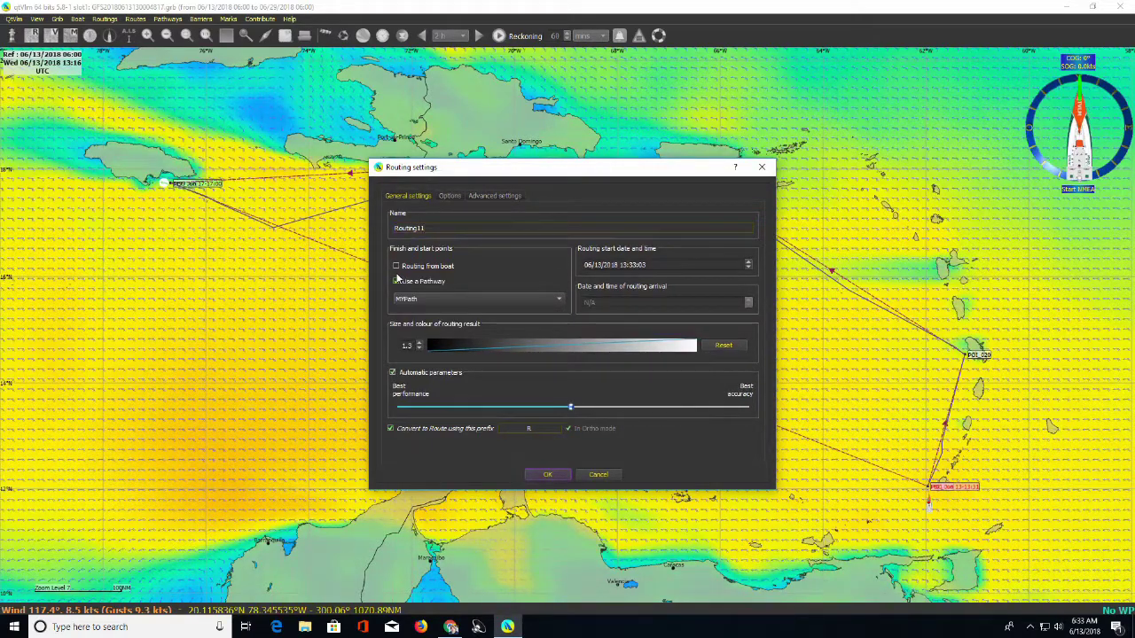
left_click(561, 346)
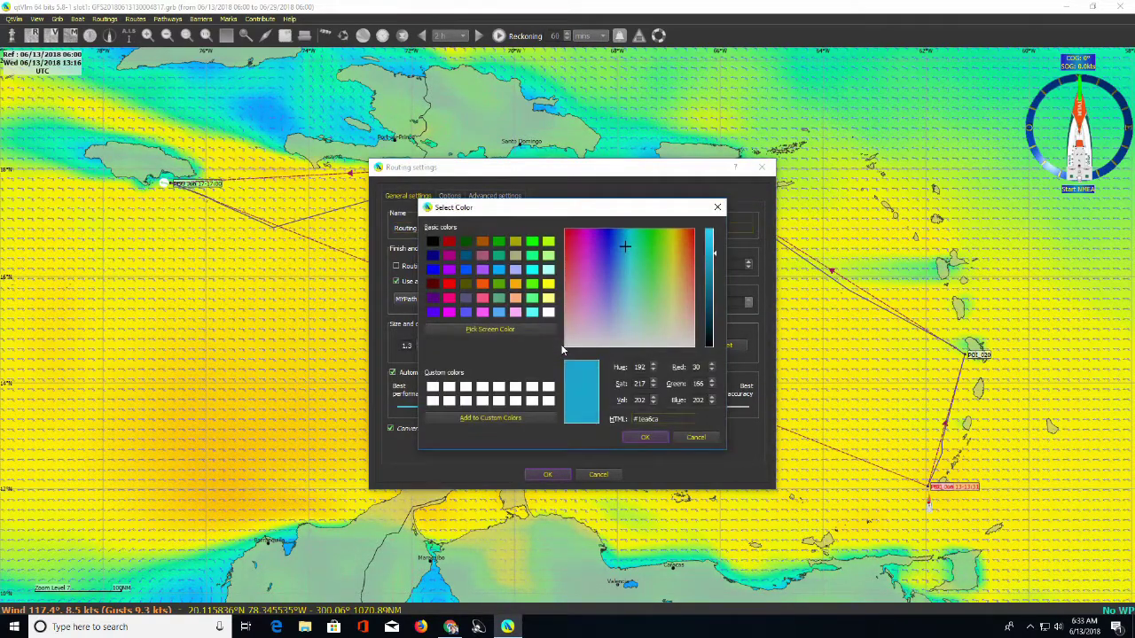
left_click(432, 271)
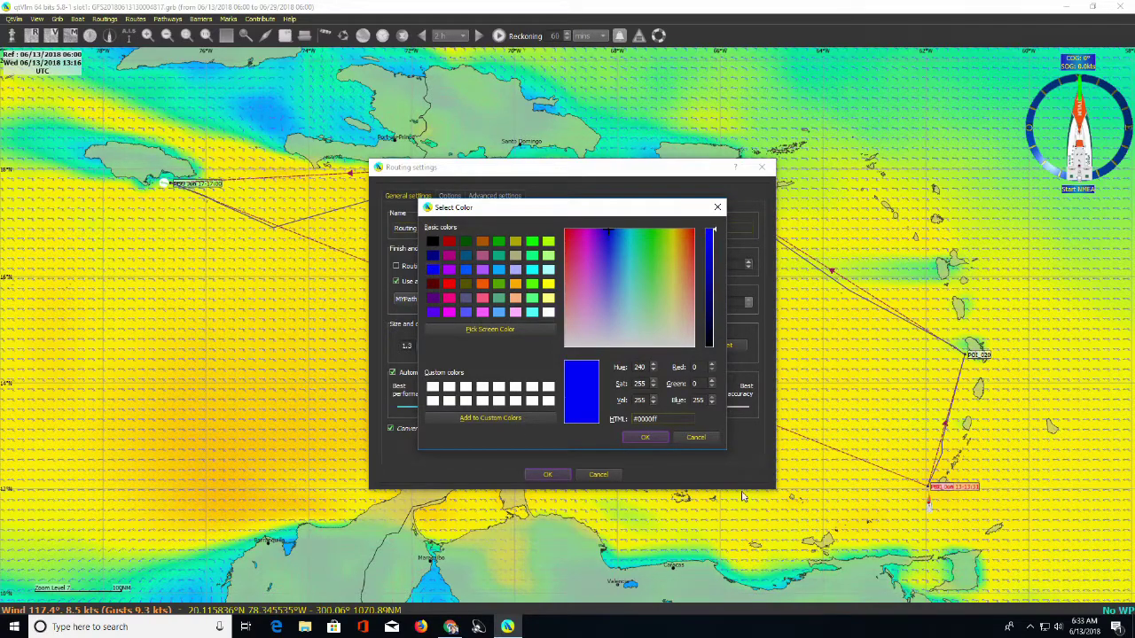
left_click(656, 438)
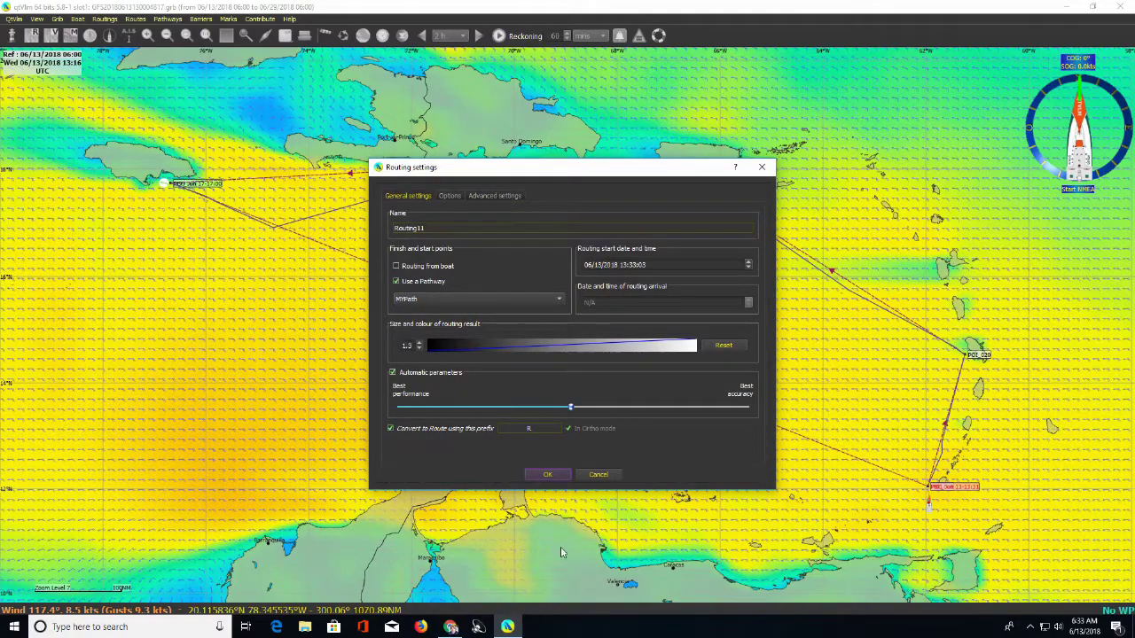
left_click(549, 473)
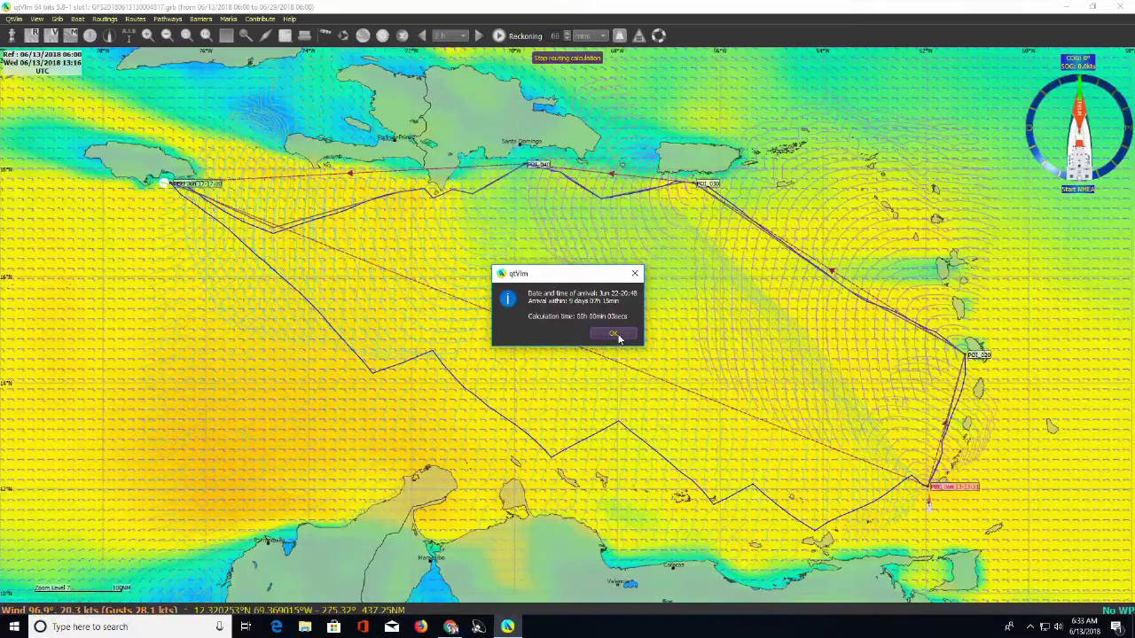
- Convert the closed-loop routing to a route from the routing start with maximum simplification, skipping further optimization
left_click(614, 334)
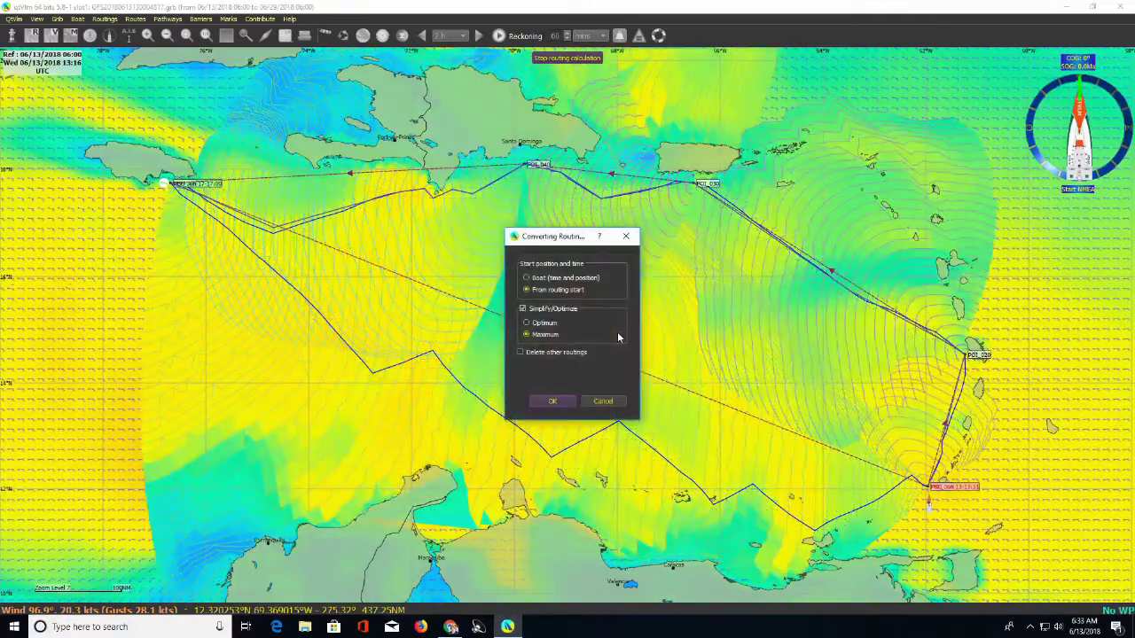
left_click(551, 401)
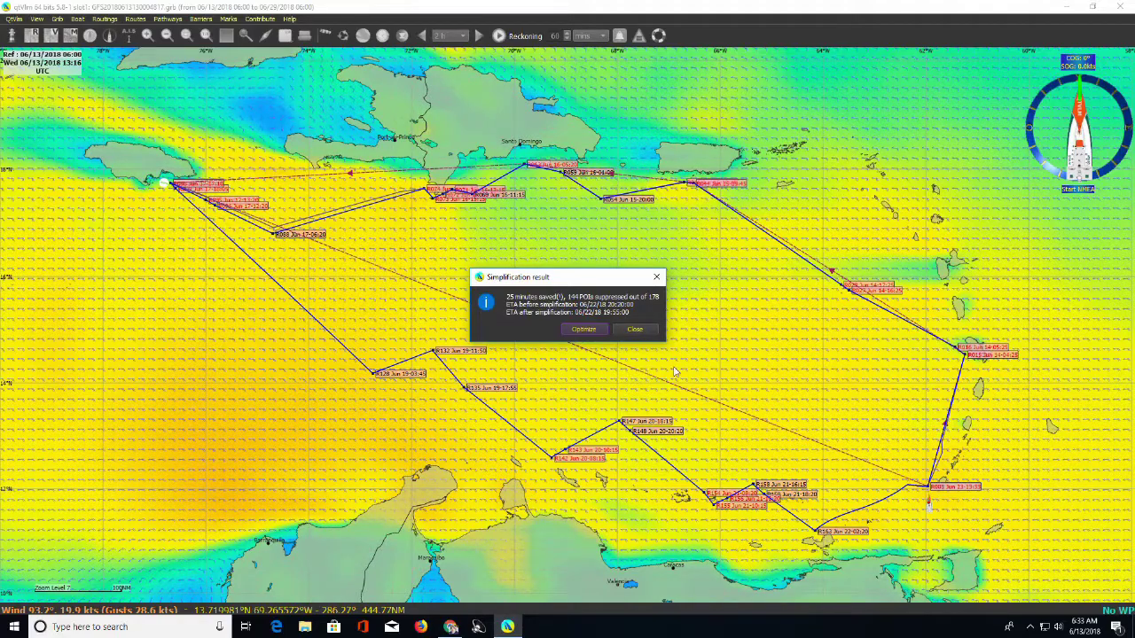
left_click(635, 330)
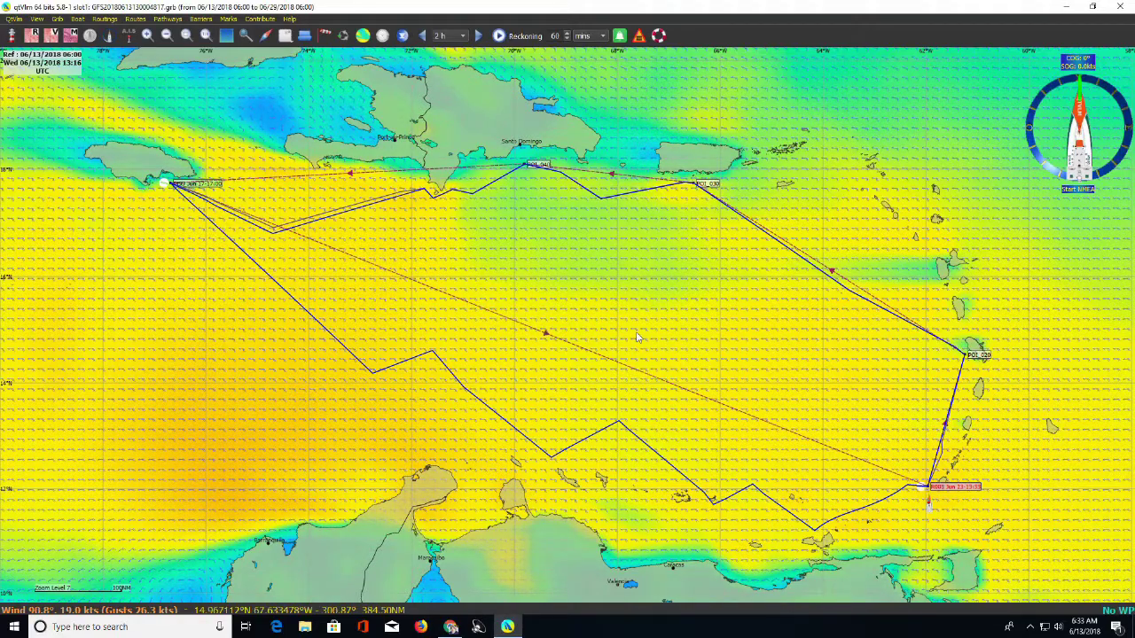